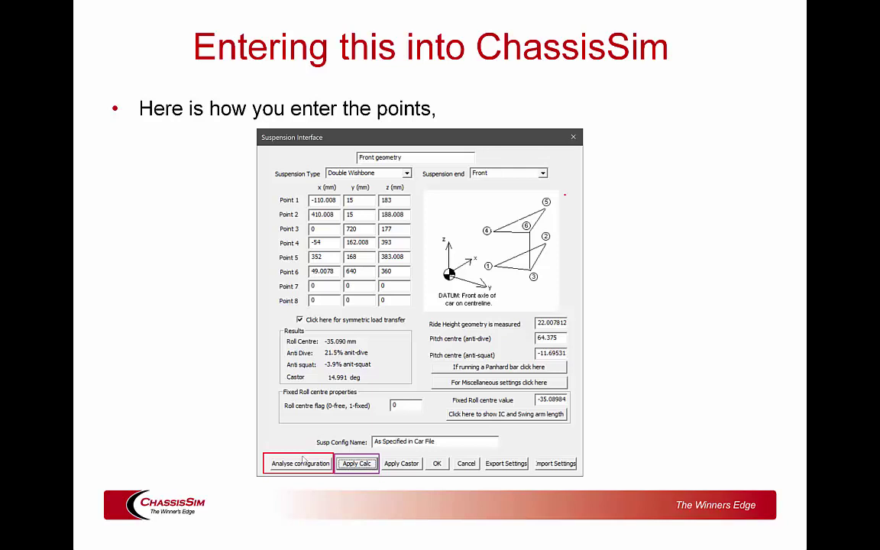
Leave the slide show and open the Dallara F310's front Suspension Geometry Properties in ChassisSim
key(Escape)
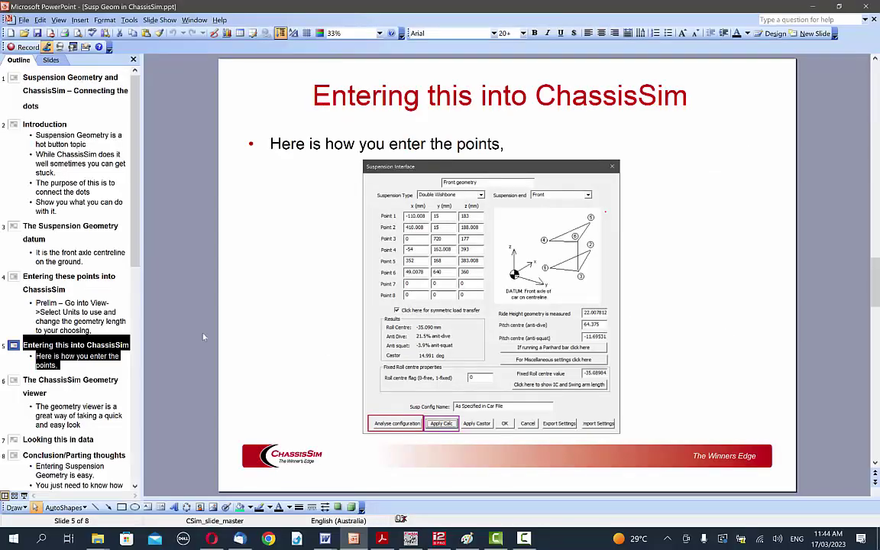
click(812, 7)
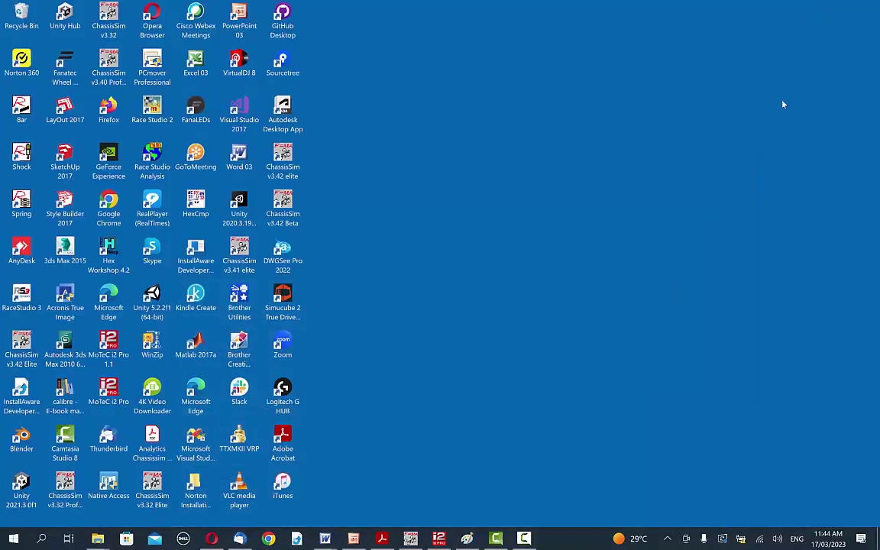
click(410, 538)
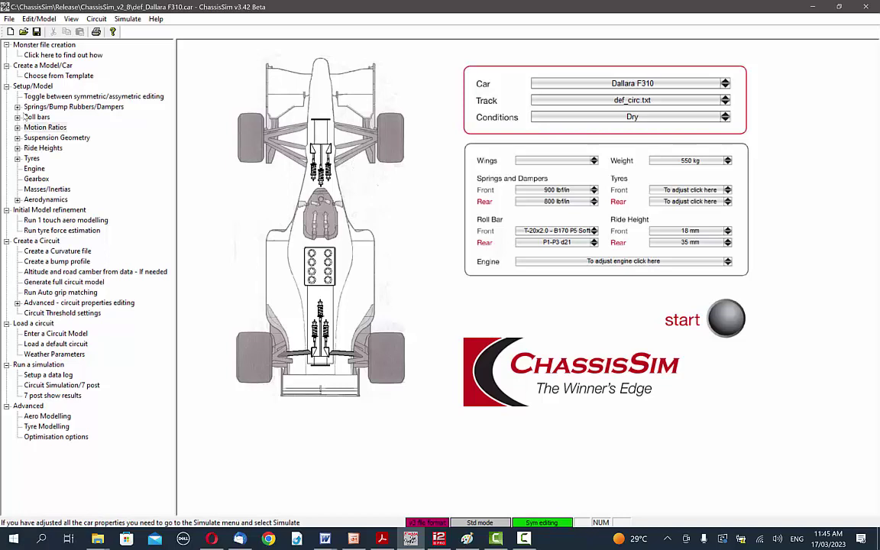
click(16, 138)
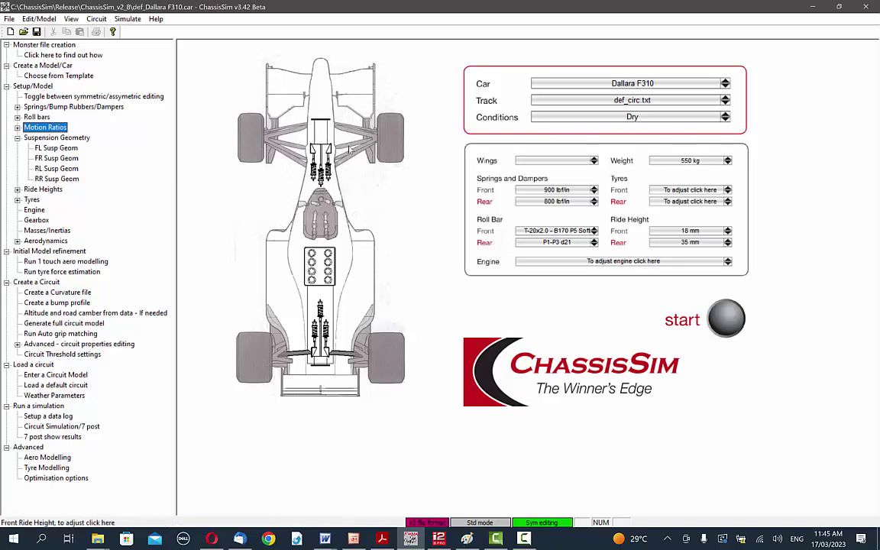
click(354, 156)
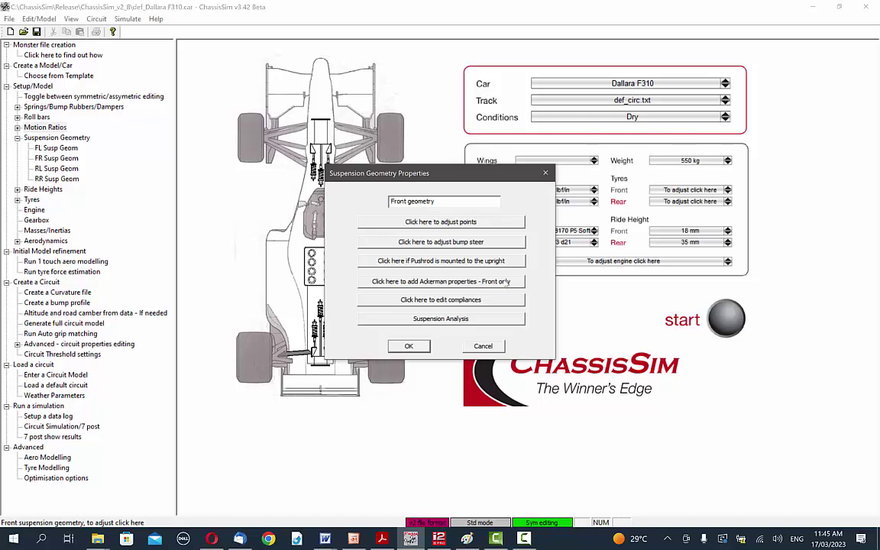
Review the front bump steer table, then open the all-zero Ackerman steer angle properties
click(457, 242)
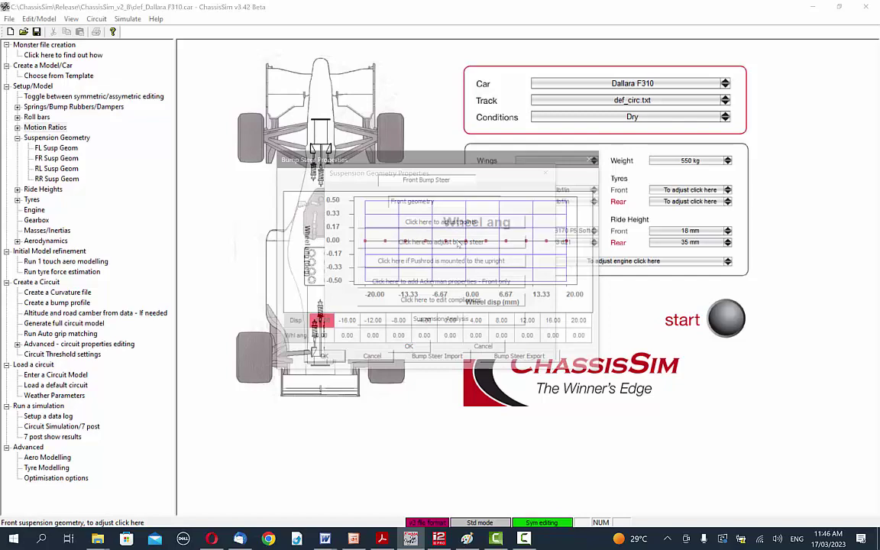
key(Escape)
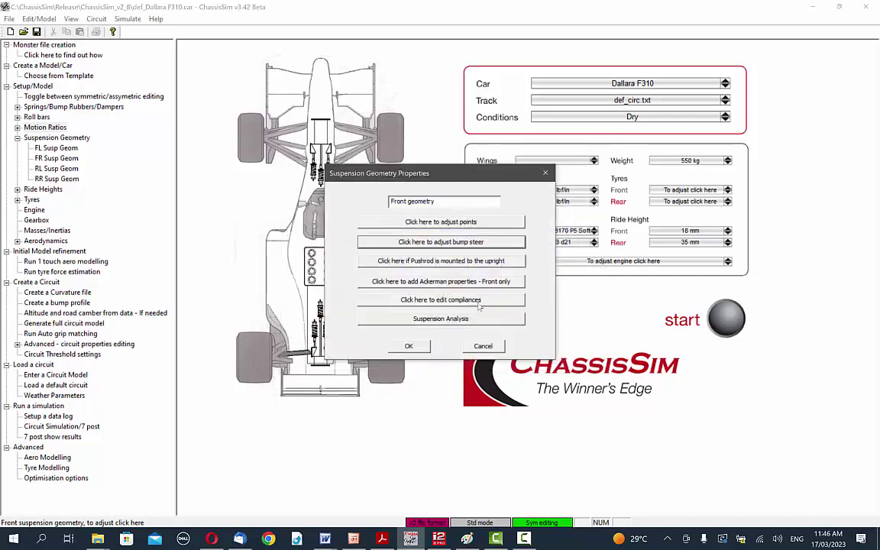
click(458, 281)
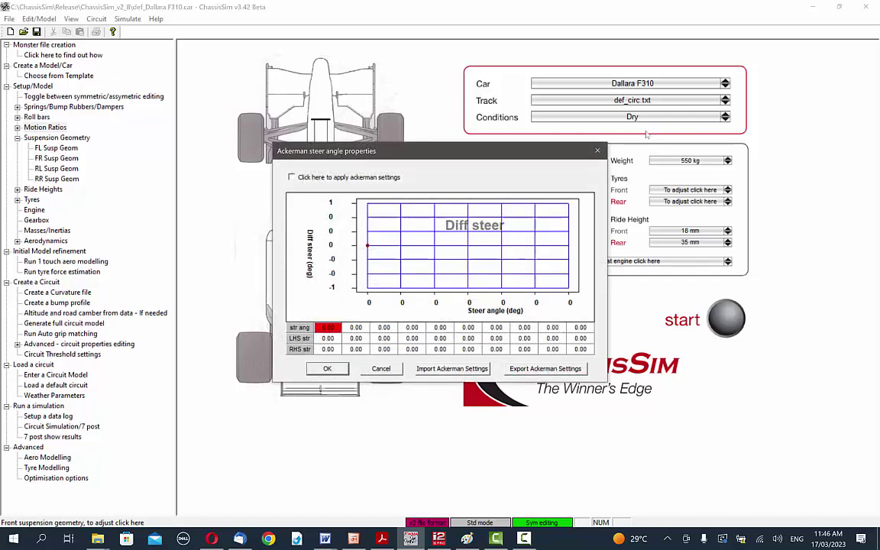
Dismiss the Ackerman steer angle window to get back to the front Suspension Geometry Properties
key(Escape)
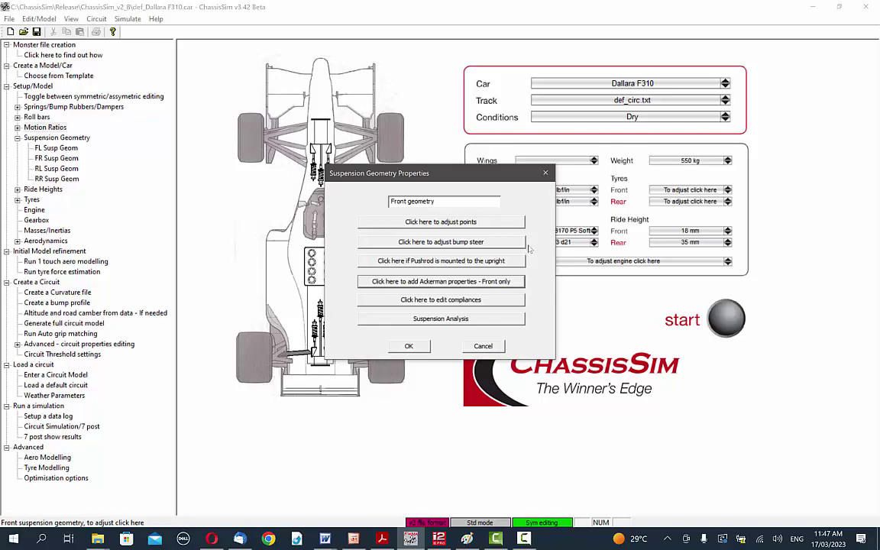
Open the front Suspension Interface listing coordinates for pick-up points 1 through 6
click(520, 222)
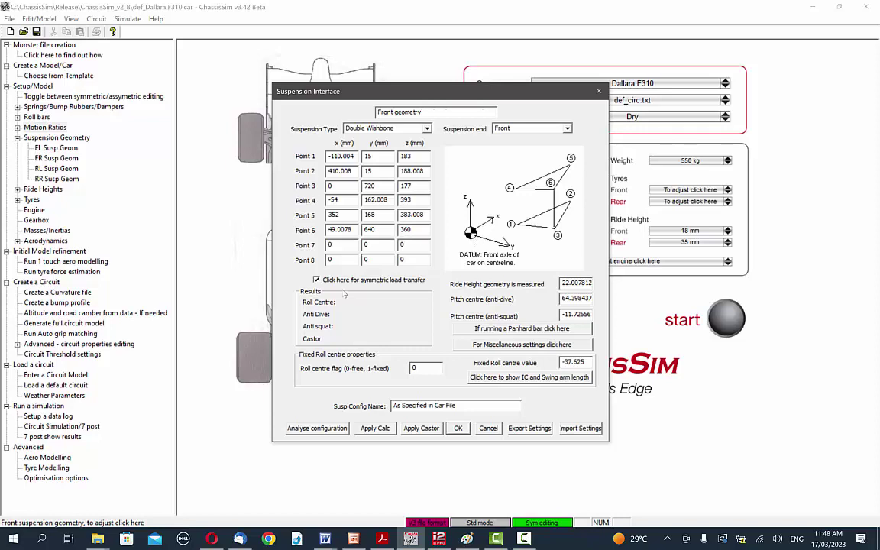
Analyse the configuration: roll centre -35.09 mm, anti-dive 21.5%, anti-squat -3.9%, castor 14.99°
click(343, 430)
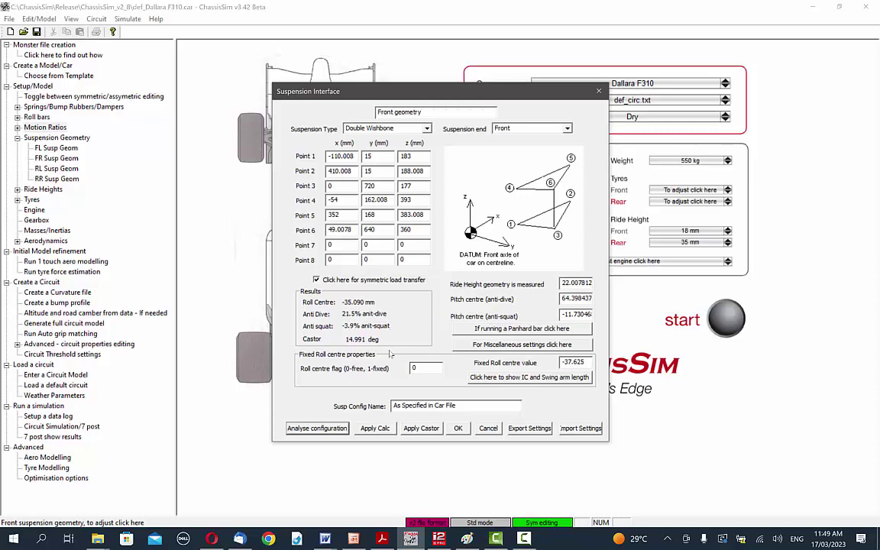
Apply the calculated pitch centres 64.375 and -11.69531 and fixed roll centre -35.08984
click(373, 432)
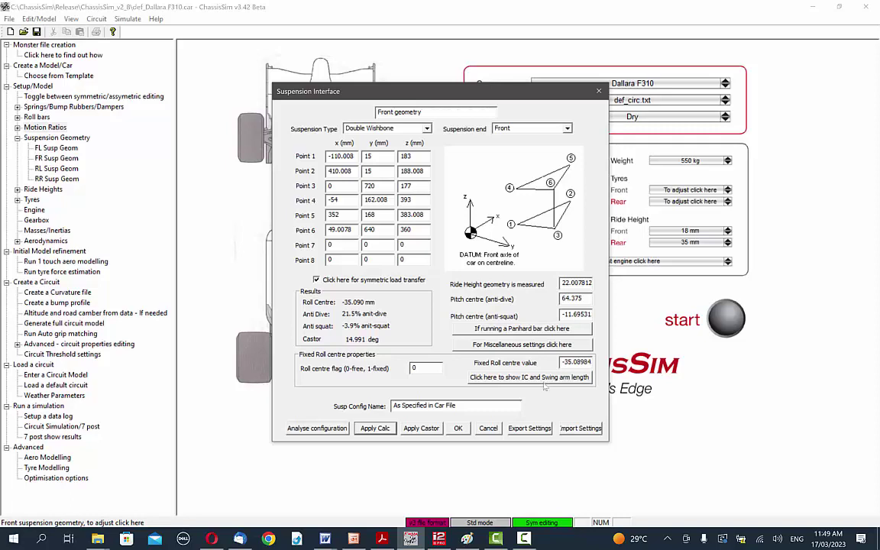
Re-analyse and view instant centres: lateral swing arm 3.25081 m, longitudinal swing arm 6.07132 m
click(544, 382)
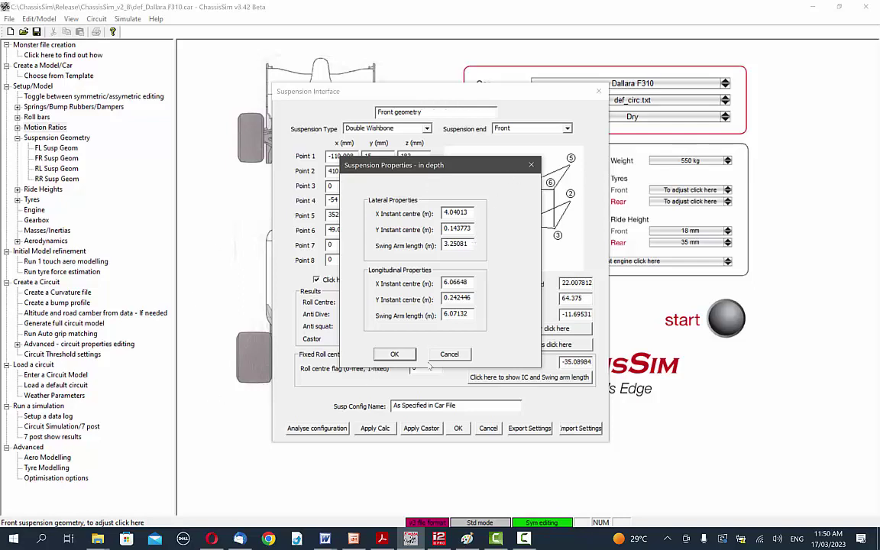
key(Return)
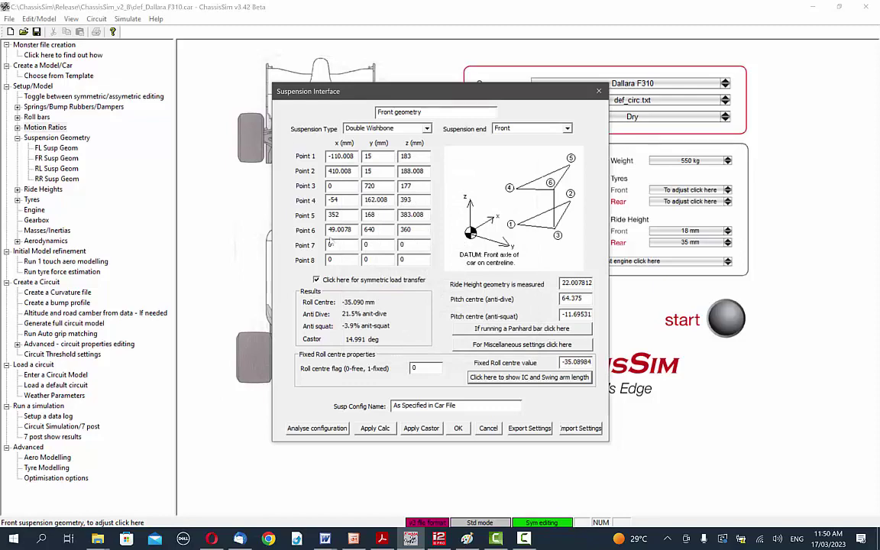
click(549, 378)
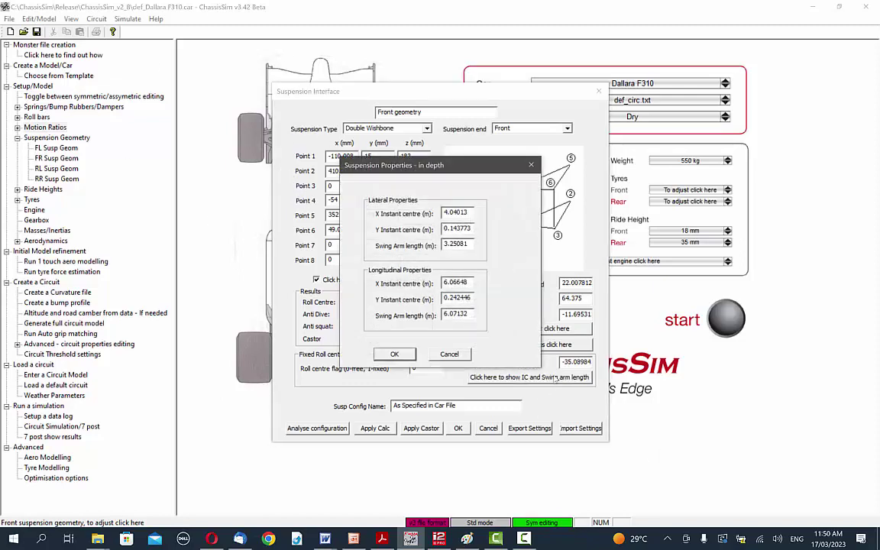
click(441, 356)
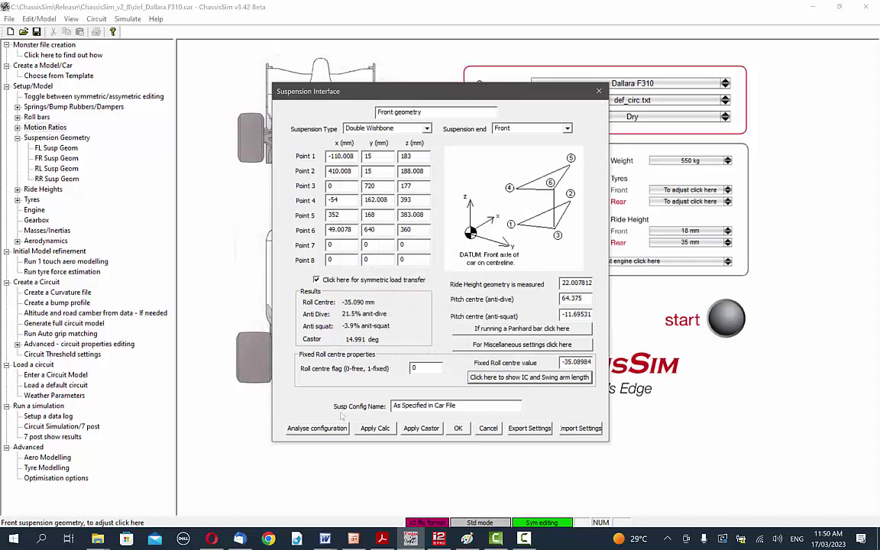
click(313, 428)
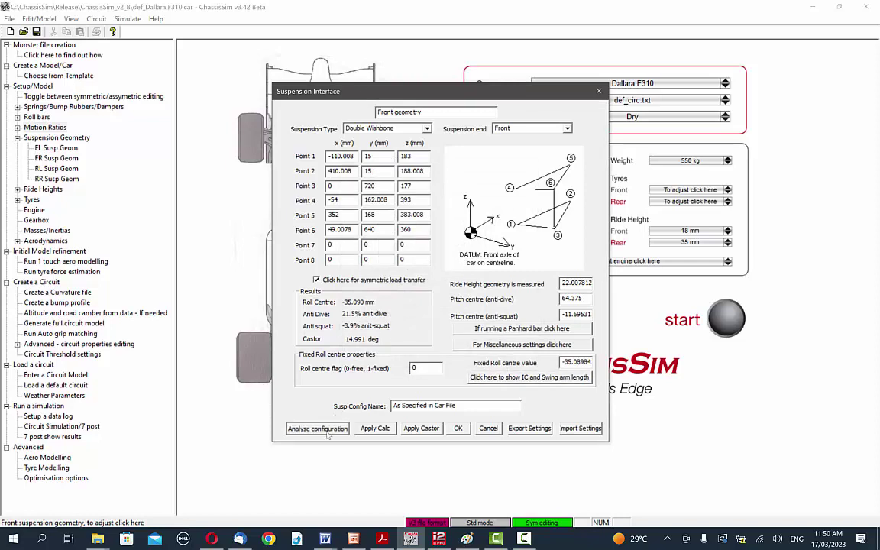
click(551, 378)
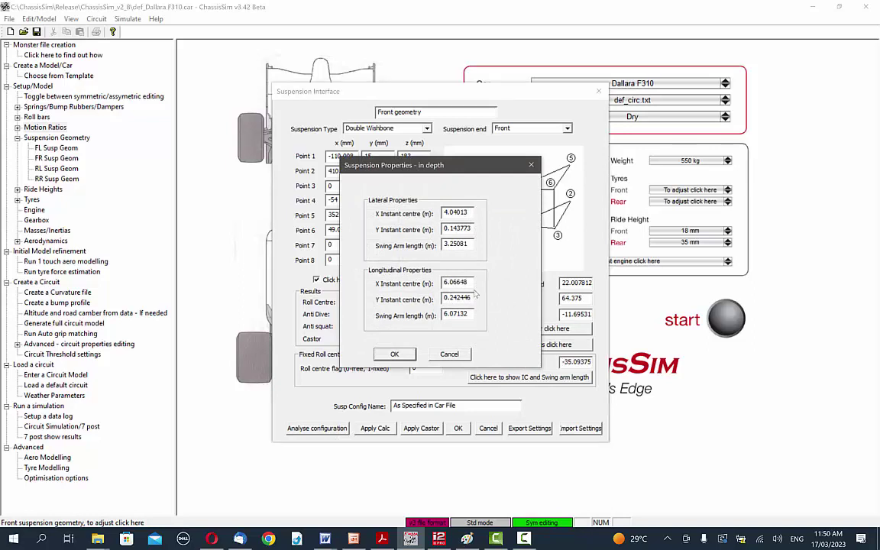
click(461, 356)
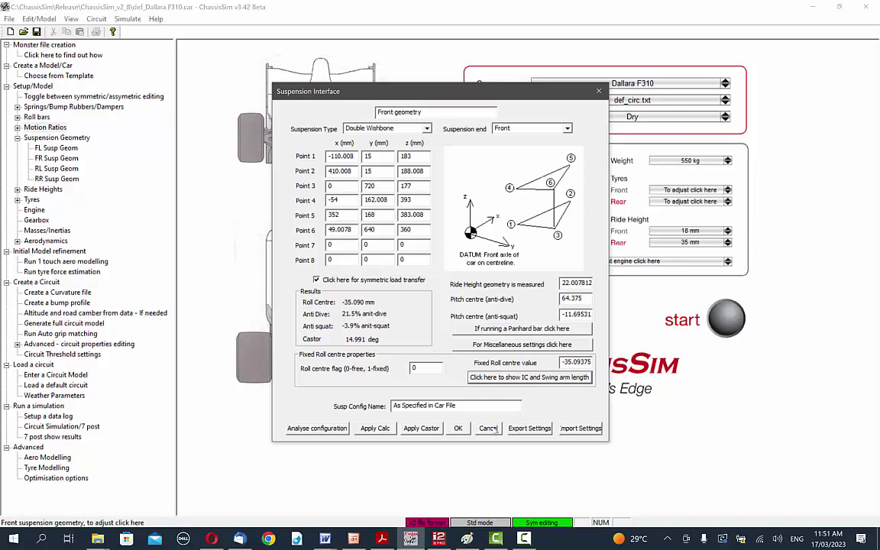
Plot LHS roll centre (FAP, -5.55 mm) and left camber (-2.05°) against wheel deflection
click(489, 429)
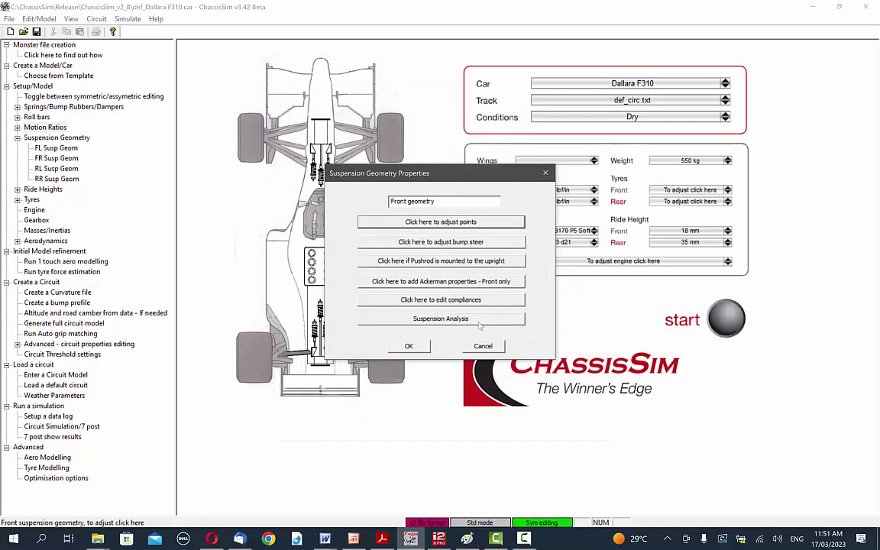
click(479, 324)
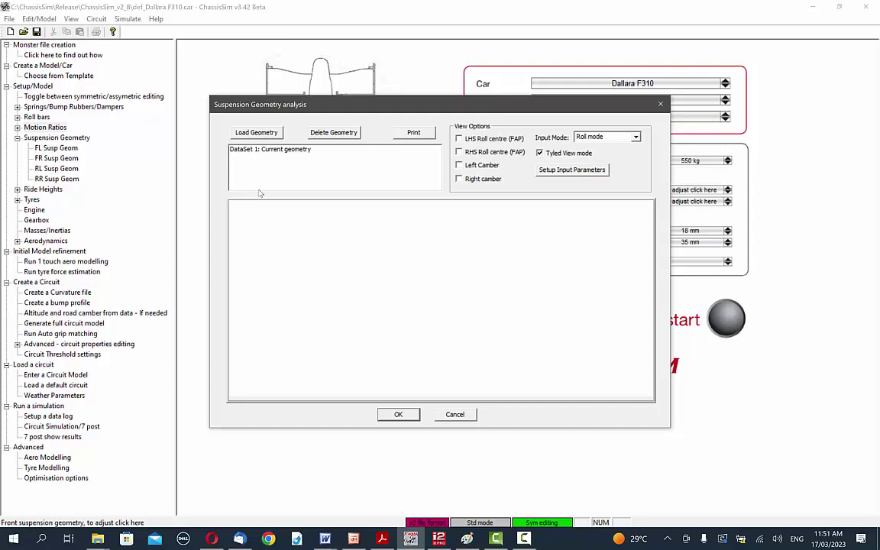
click(460, 138)
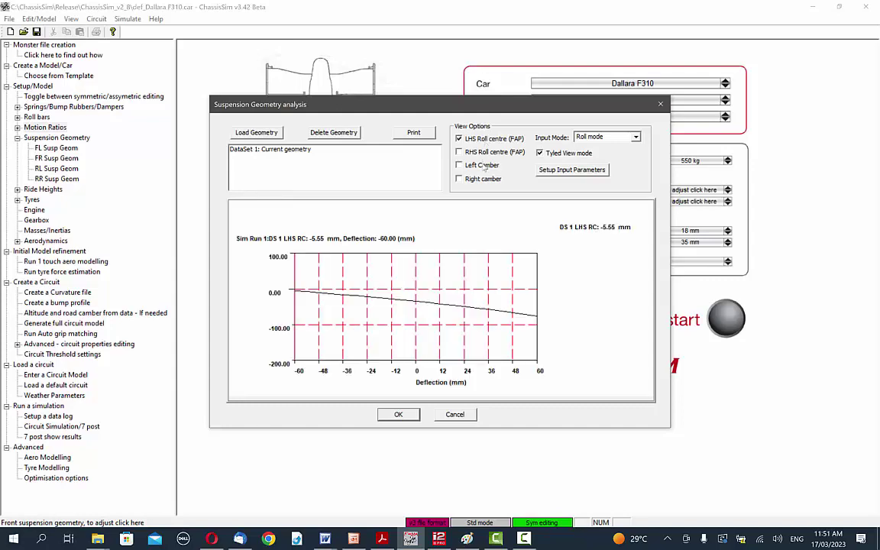
click(484, 166)
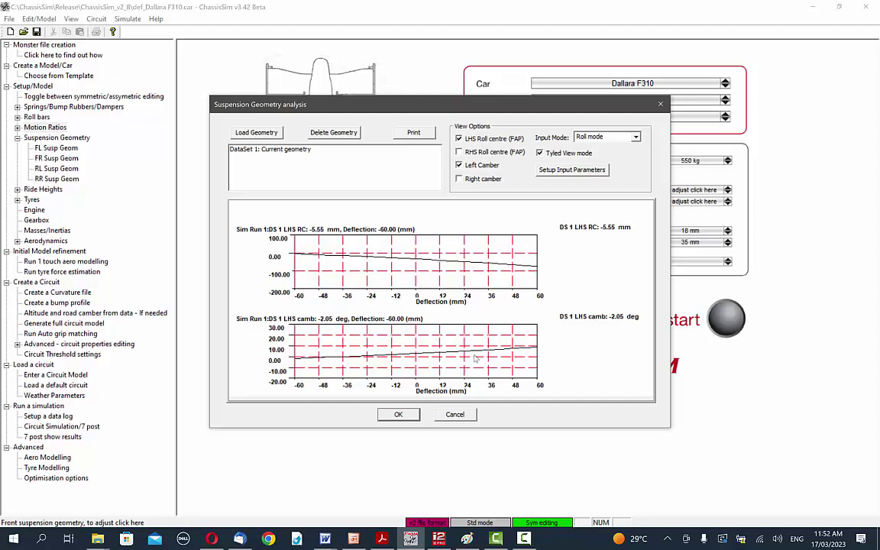
Close the analysis viewer and advance the slideshow to 'The ChassisSim Geometry viewer' slide
click(455, 415)
click(451, 199)
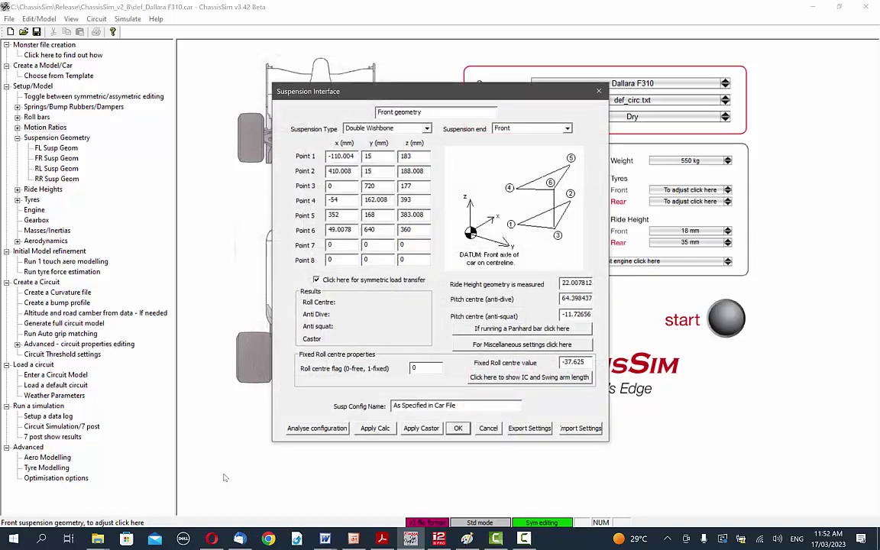
click(353, 538)
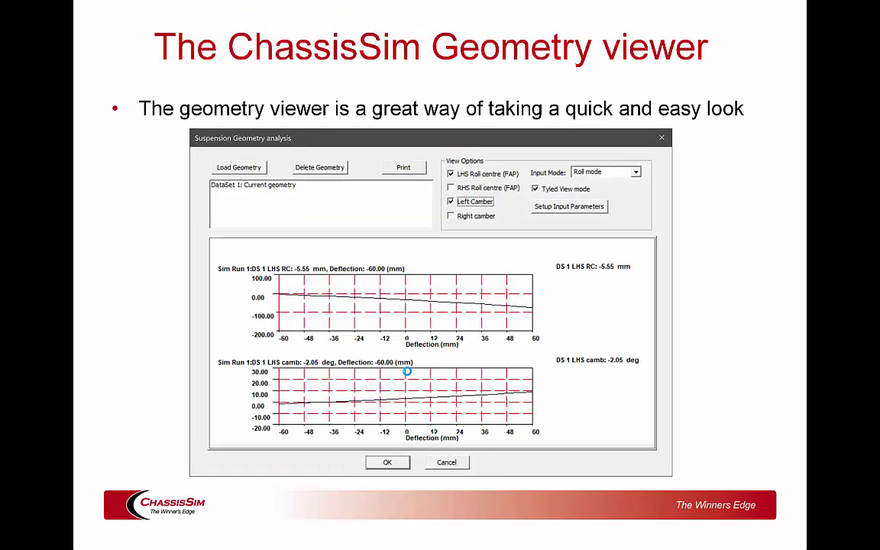
key(Right)
key(Right)
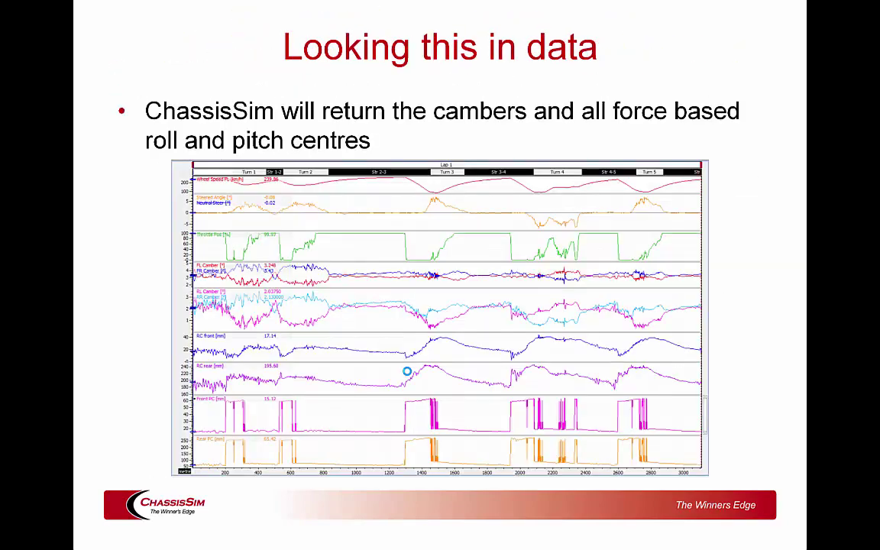